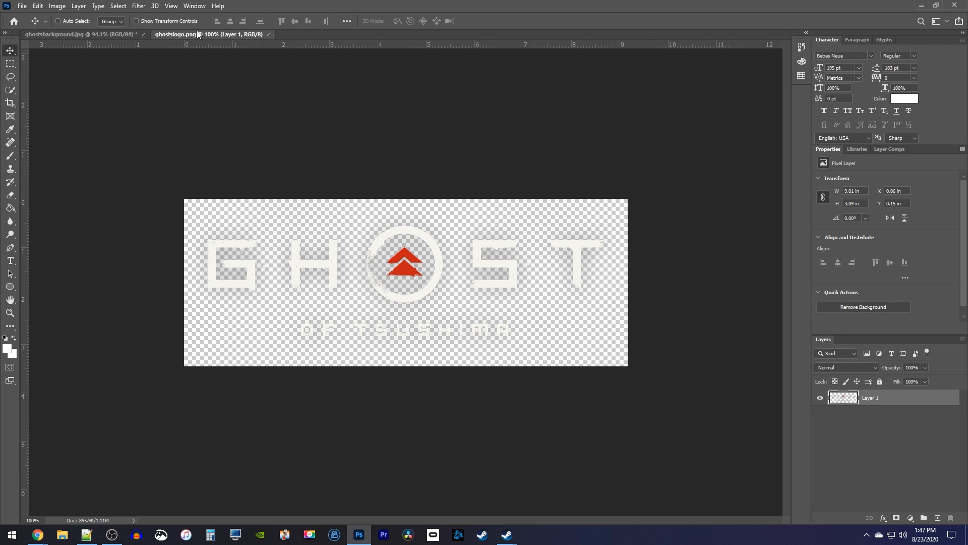
# Step: Resize the ghostsbackground.jpg image to 1280 pixels wide and 720 pixels high
pyautogui.click(97, 35)
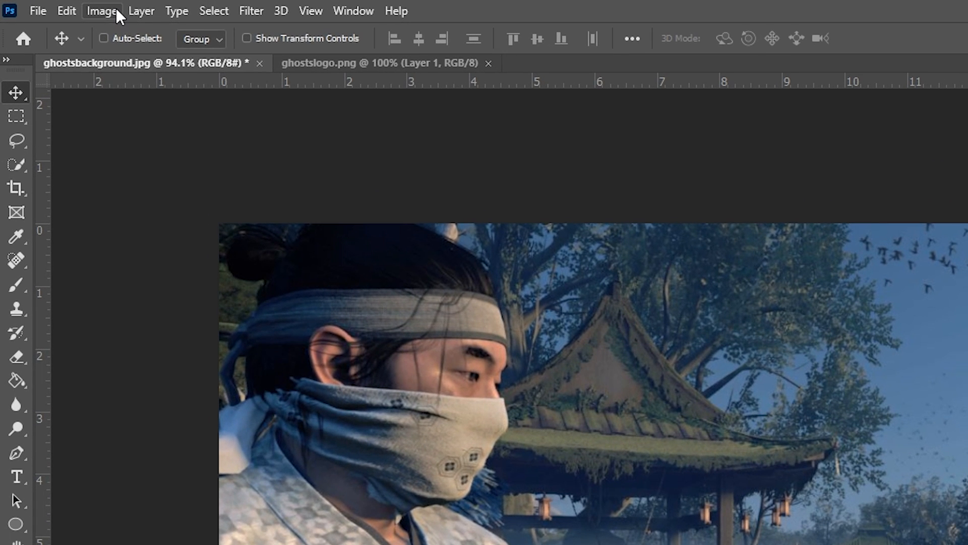
pyautogui.click(91, 8)
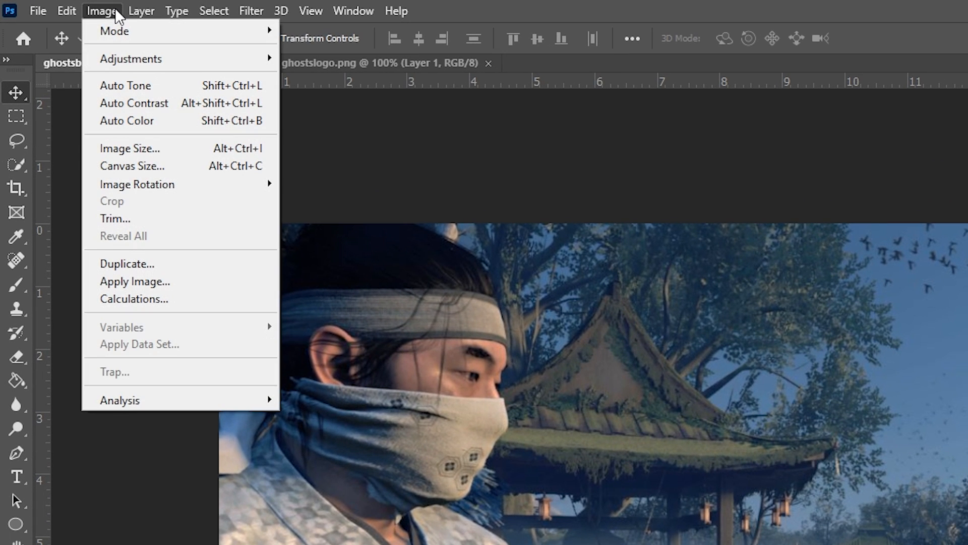
pyautogui.click(164, 148)
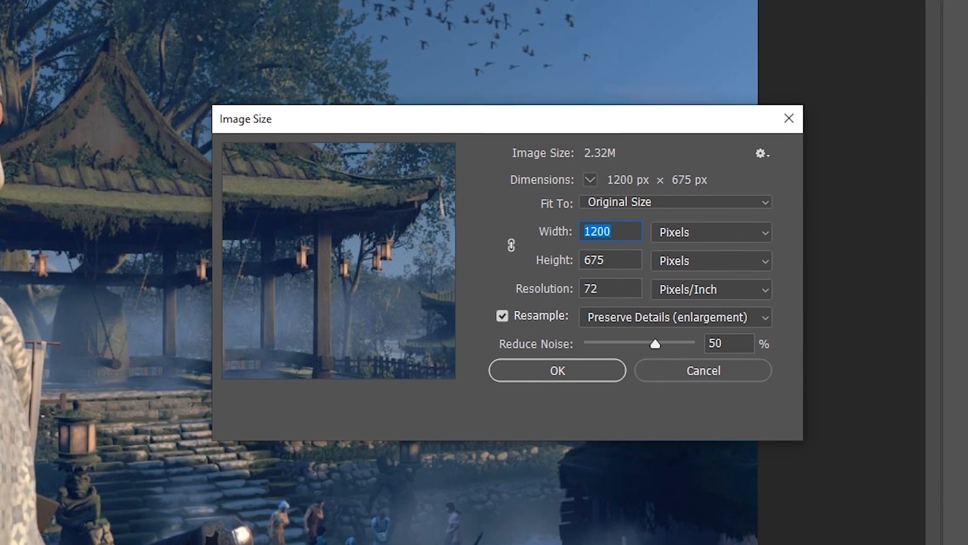
pyautogui.write('1280')
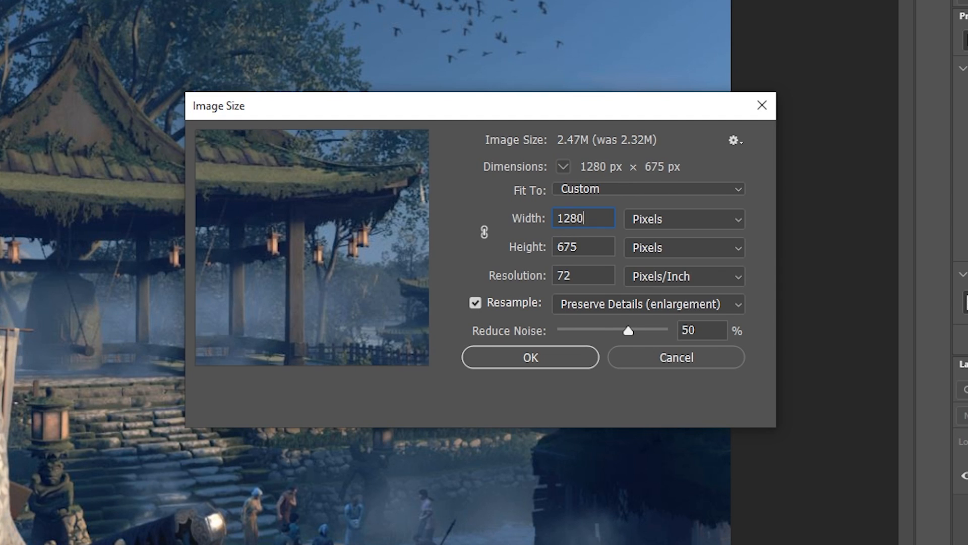
pyautogui.press('Tab')
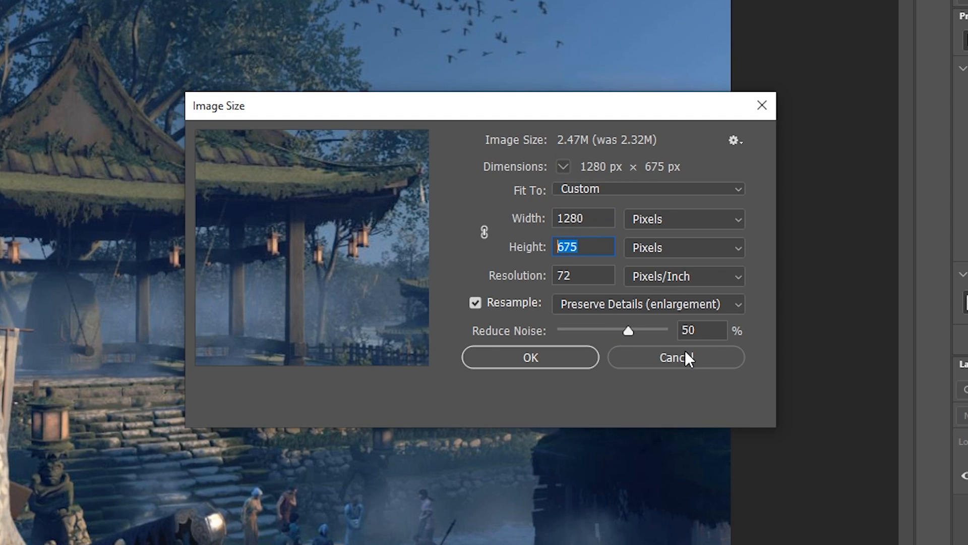
pyautogui.write('720')
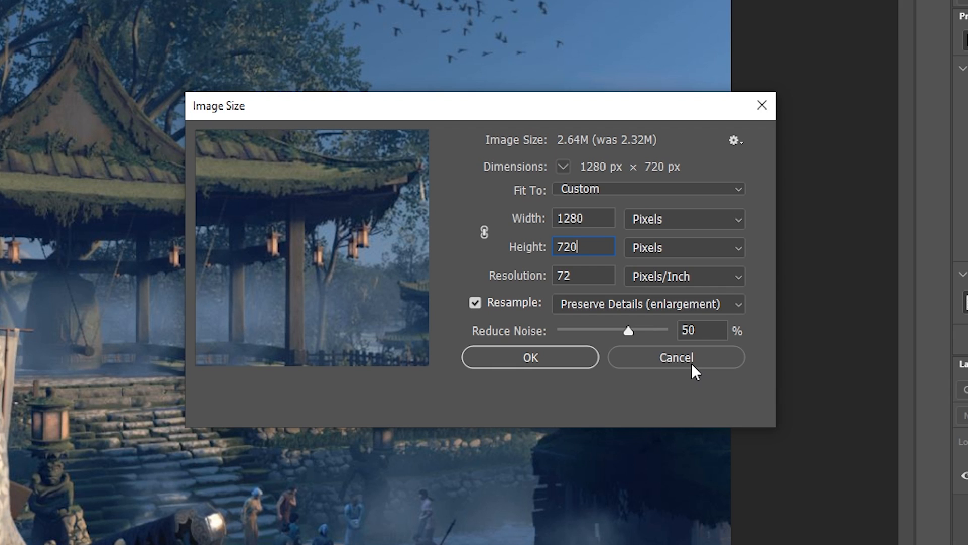
pyautogui.click(527, 358)
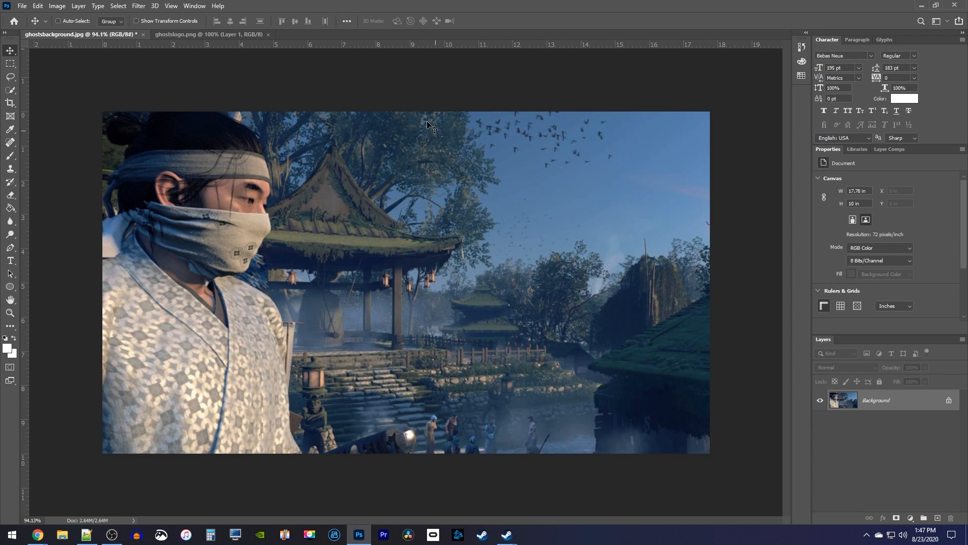
# Step: Copy the Ghost of Tsushima logo from ghostslogo.png into the ghostsbackground.jpg document as a new layer
pyautogui.click(219, 34)
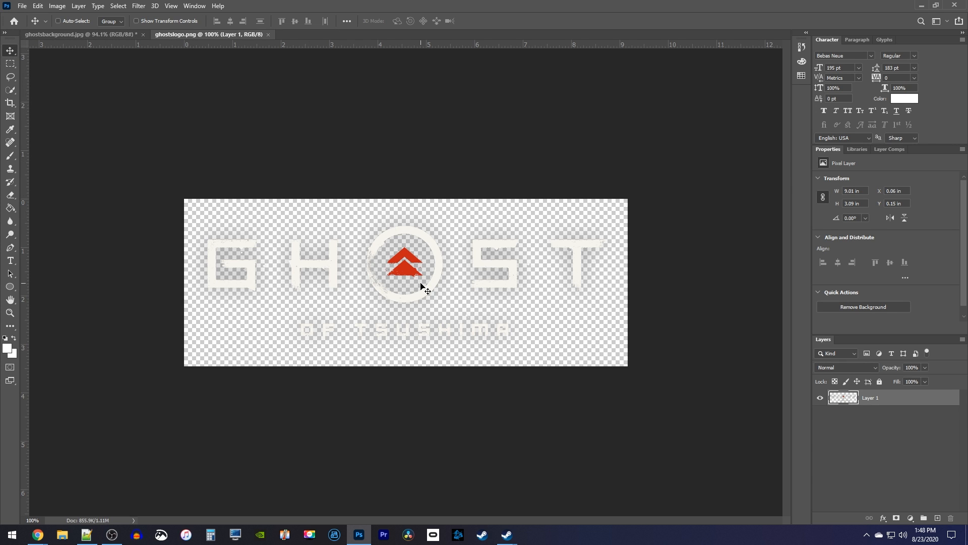
pyautogui.moveTo(422, 270); pyautogui.dragTo(116, 35)
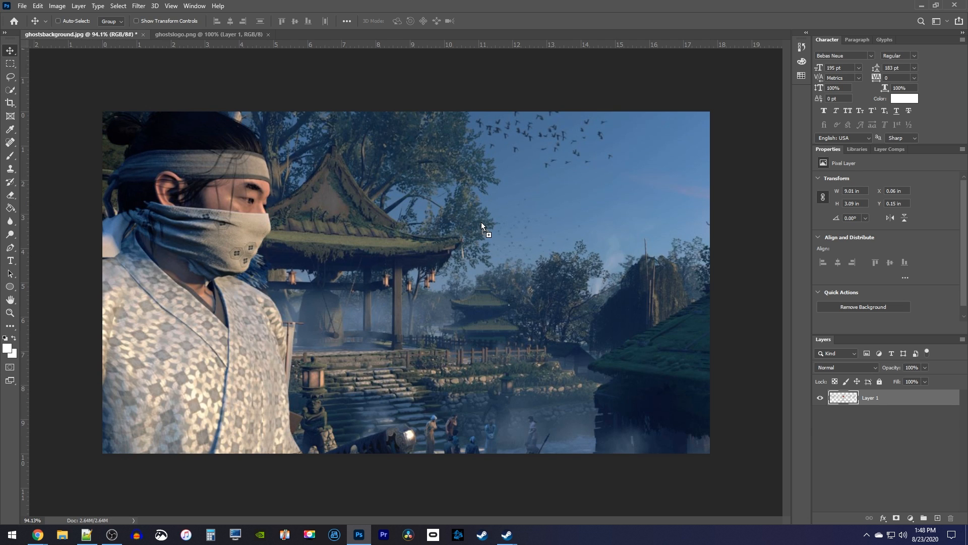
pyautogui.moveTo(481, 222); pyautogui.dragTo(481, 223)
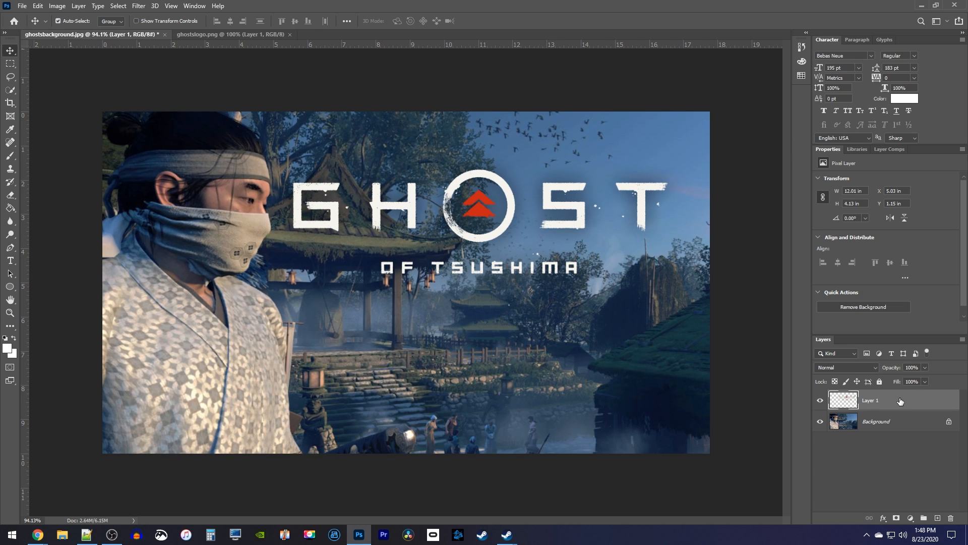
# Step: Scale the logo layer to about 41% and place it in the upper-right corner of the background image
pyautogui.hotkey('ctrl', 't')
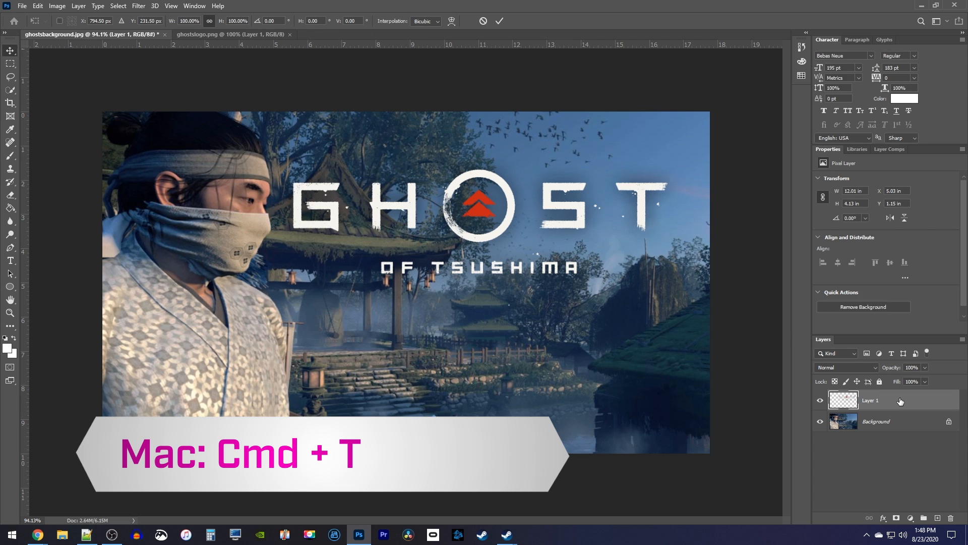
pyautogui.moveTo(684, 291); pyautogui.dragTo(443, 208)
pyautogui.moveTo(341, 190); pyautogui.dragTo(600, 160)
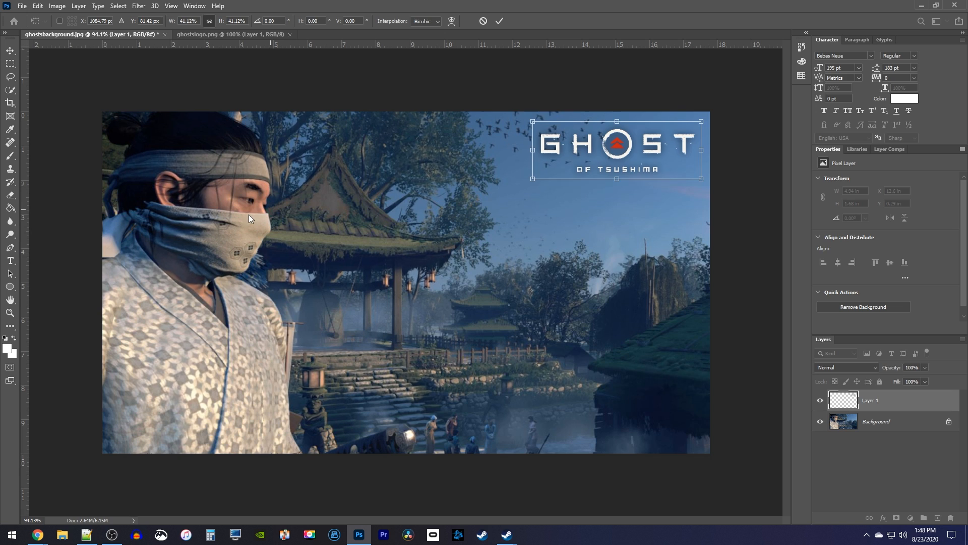
# Step: Start a text layer near the middle of the image, set in Bebas Neue at 200 pt with centred alignment
pyautogui.click(11, 261)
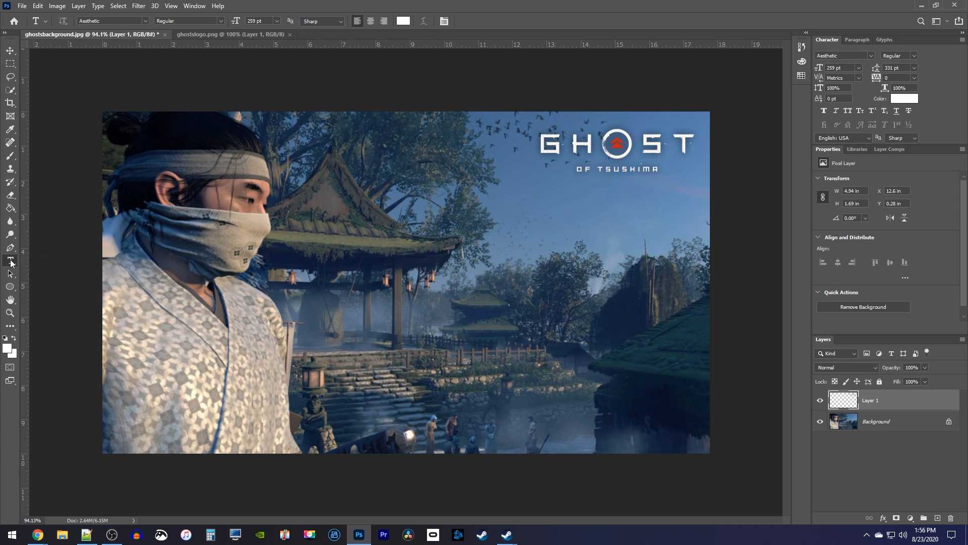
pyautogui.click(363, 271)
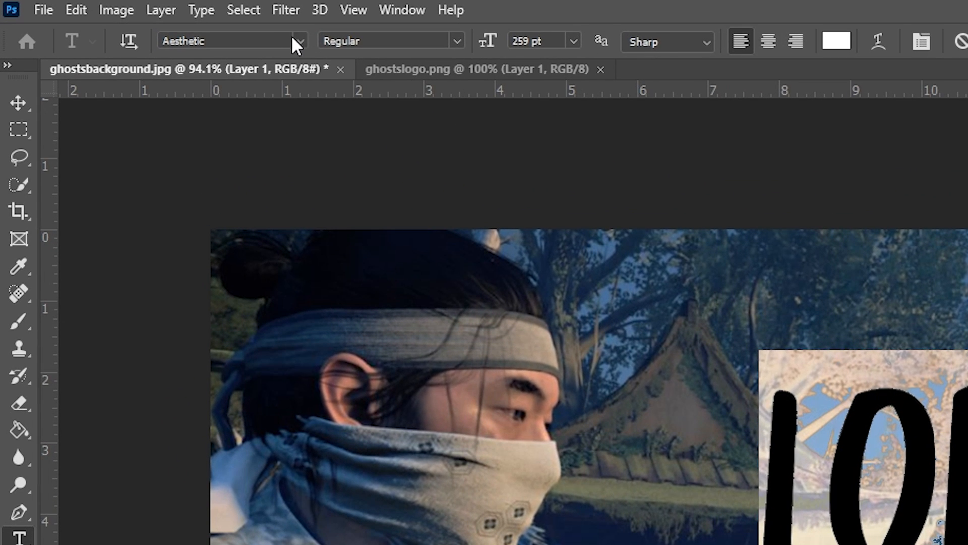
pyautogui.click(299, 39)
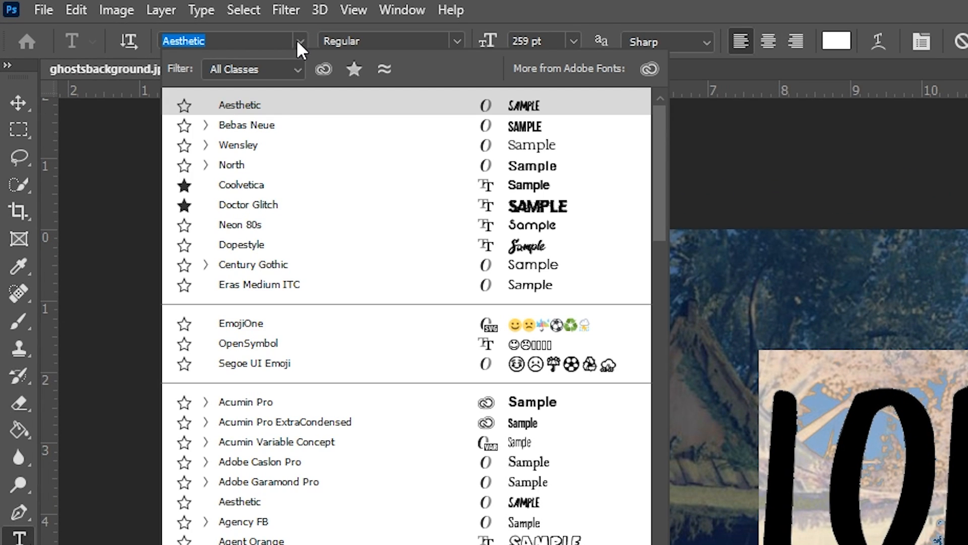
pyautogui.click(267, 125)
pyautogui.click(530, 41)
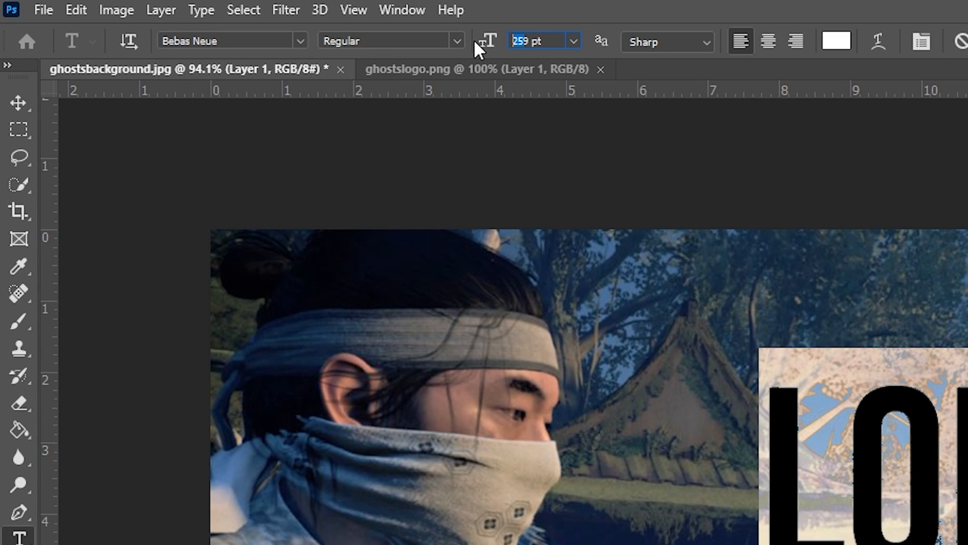
pyautogui.write('200')
pyautogui.press('Return')
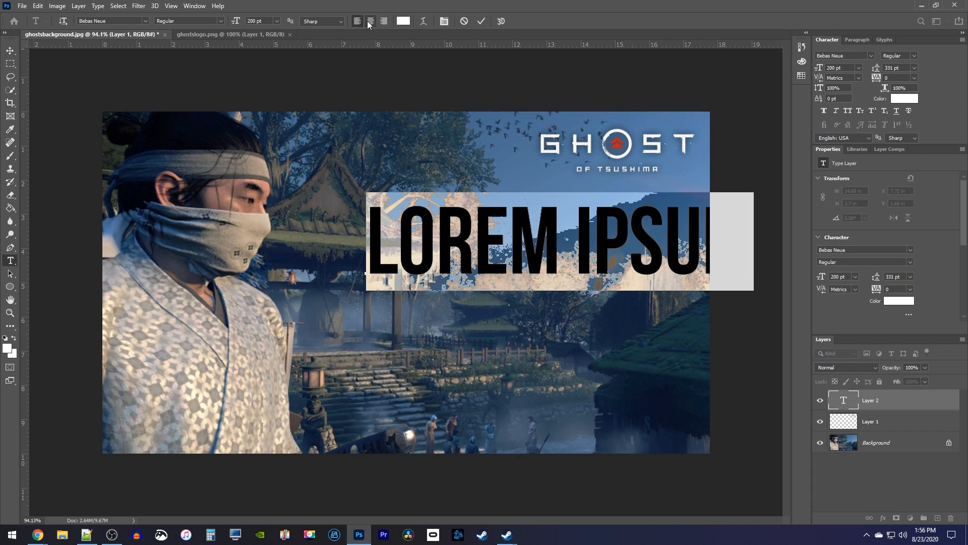
pyautogui.click(368, 22)
# Step: Enter the title as two lines, "THE OPENING" and "SCENE"
pyautogui.write('THE OPENING')
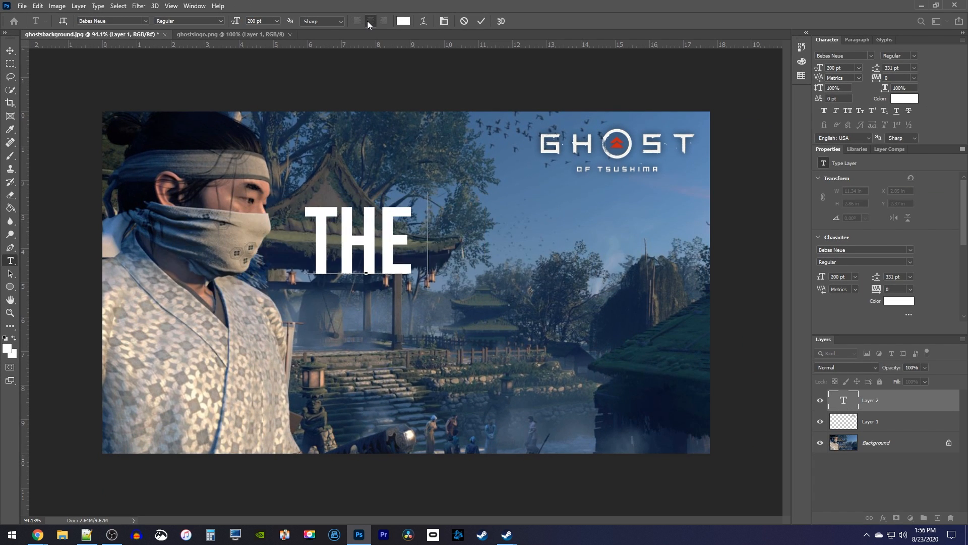
pyautogui.press('Return')
pyautogui.write('SCENE')
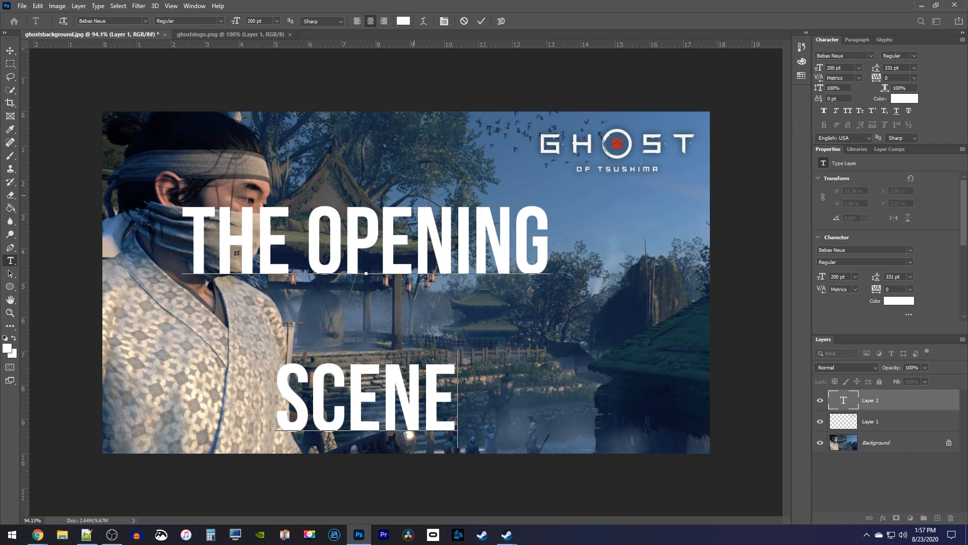
# Step: Set the leading of both title lines to 185 pt and move the title beside the man, below the logo
pyautogui.moveTo(458, 393); pyautogui.dragTo(188, 220)
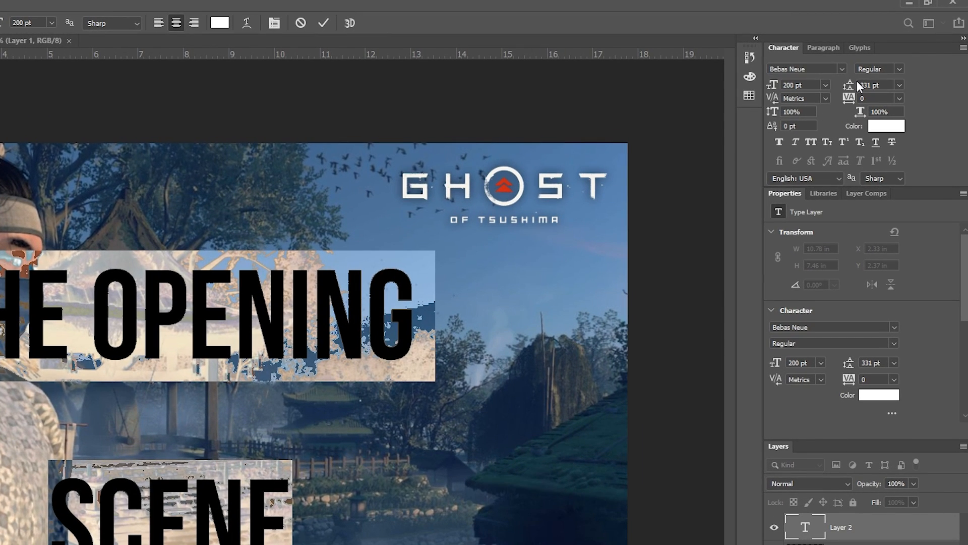
pyautogui.moveTo(856, 80); pyautogui.dragTo(749, 88)
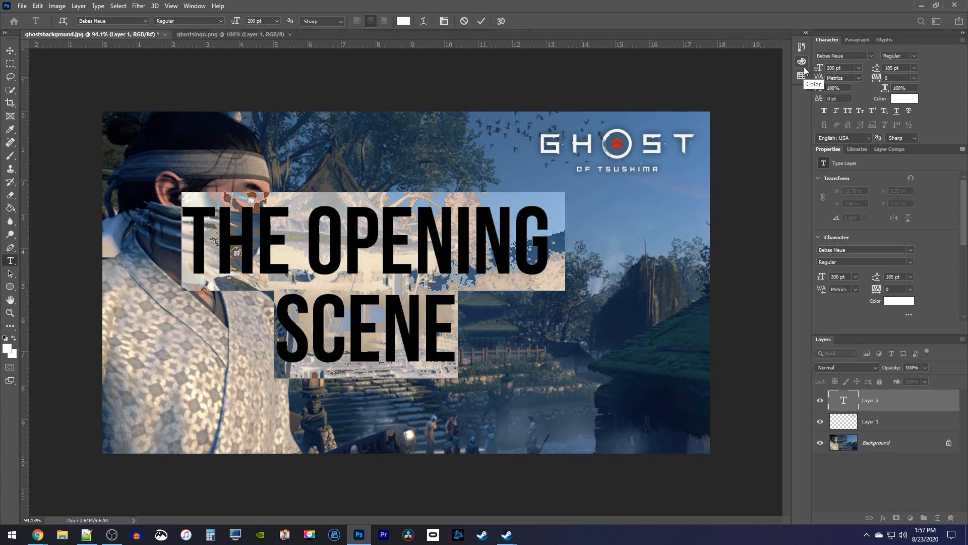
pyautogui.click(10, 51)
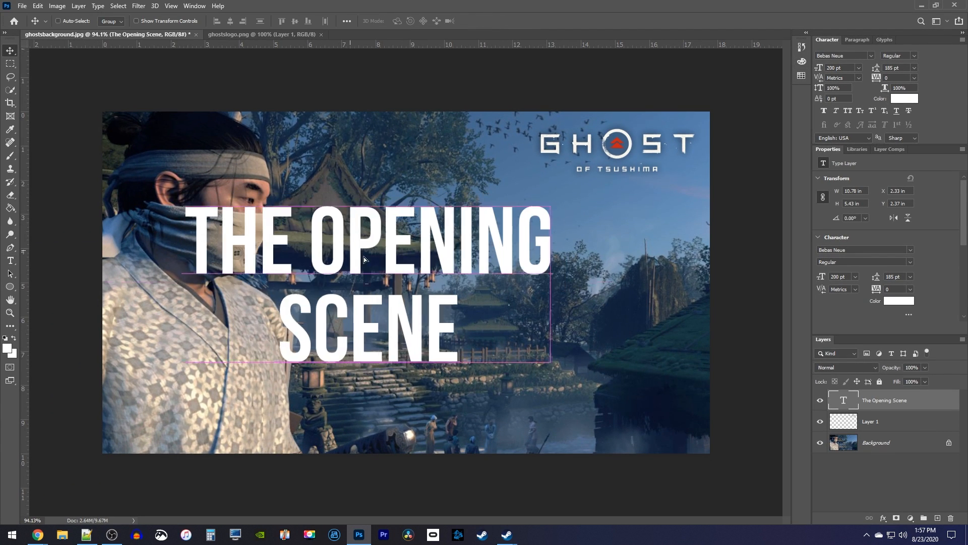
pyautogui.moveTo(365, 260); pyautogui.dragTo(485, 285)
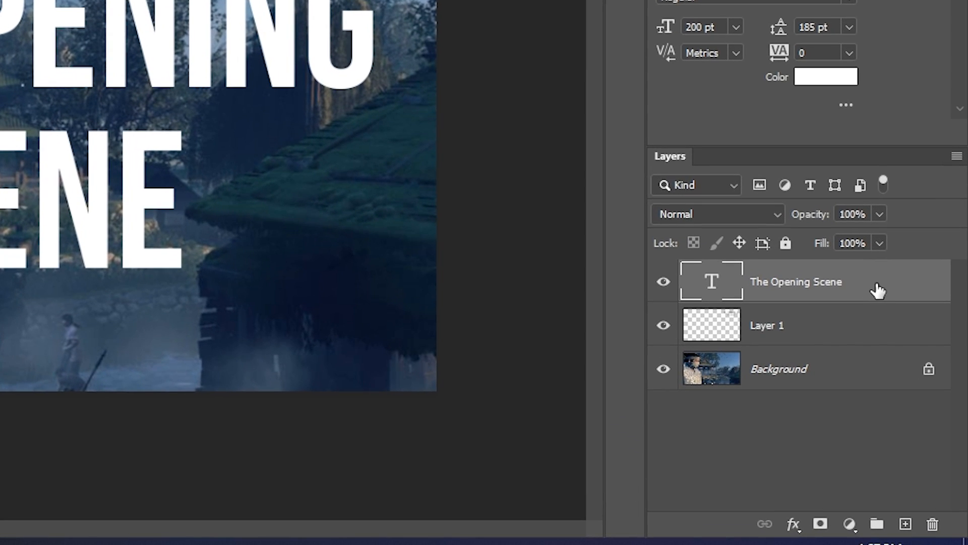
# Step: Add a drop shadow to the title text layer, keeping the preset shadow settings
pyautogui.doubleClick(877, 291)
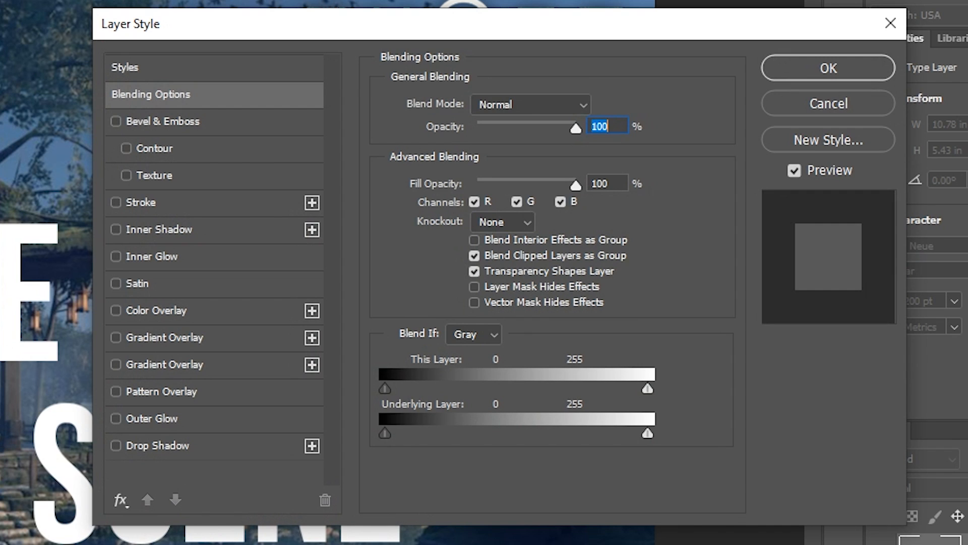
pyautogui.click(171, 443)
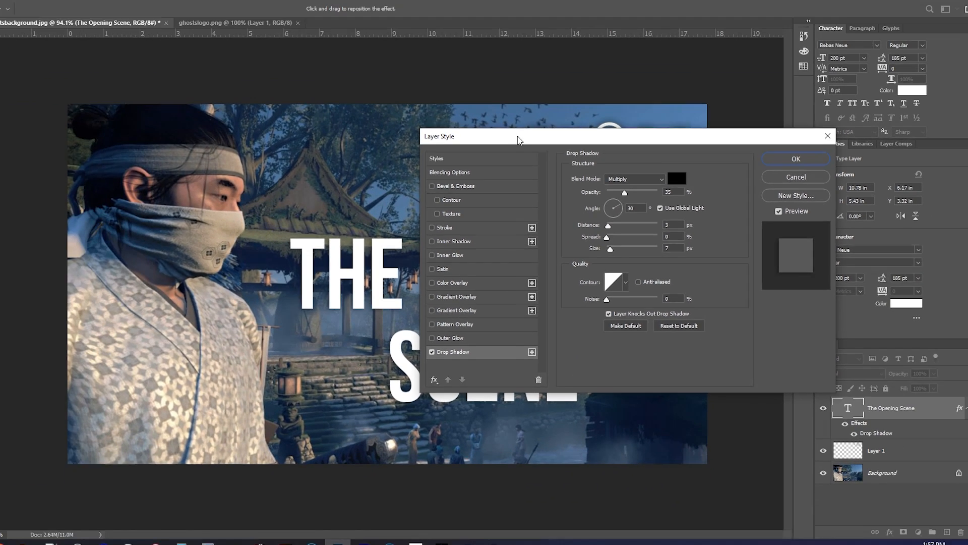
pyautogui.moveTo(520, 140); pyautogui.dragTo(647, 149)
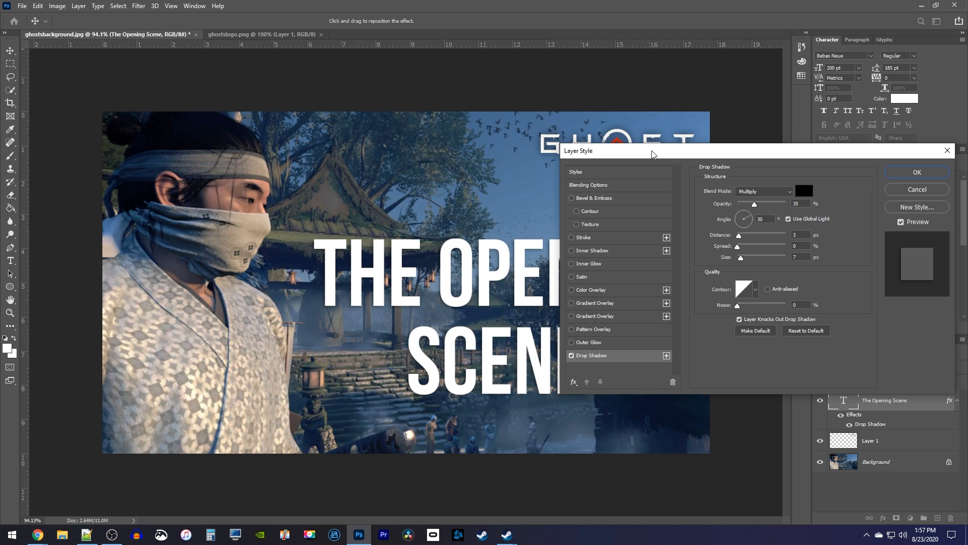
pyautogui.click(902, 175)
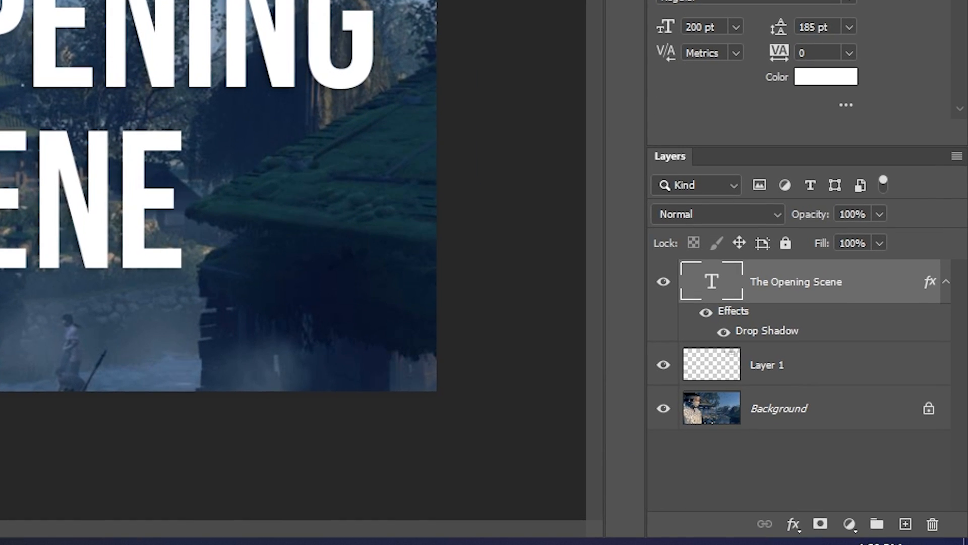
# Step: Darken the background slightly with a Brightness/Contrast adjustment layer placed directly above the Background layer
pyautogui.click(849, 524)
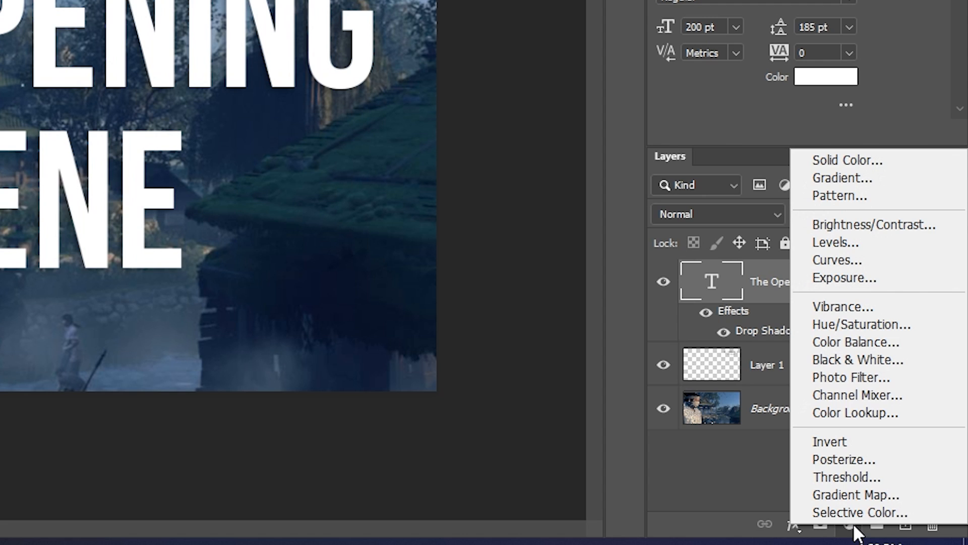
pyautogui.click(875, 225)
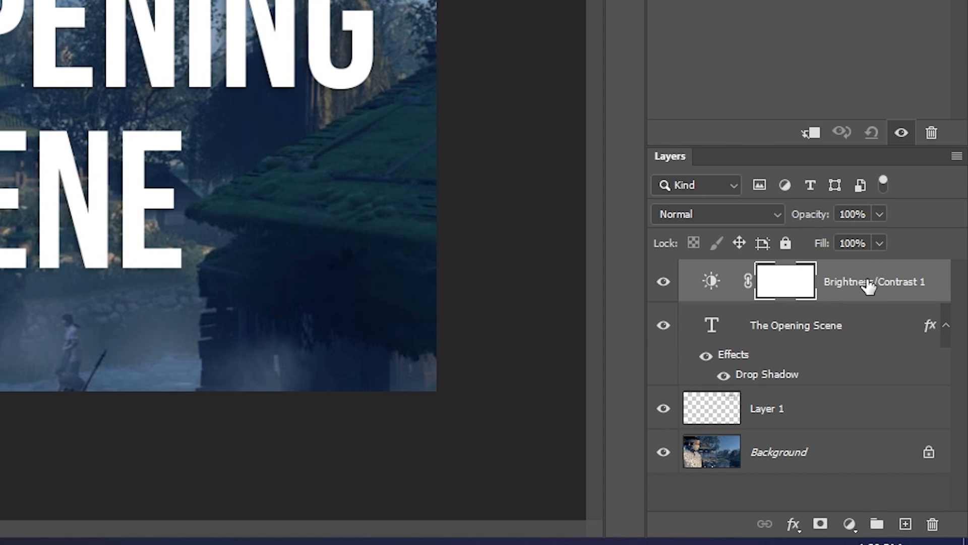
pyautogui.moveTo(868, 283); pyautogui.dragTo(805, 426)
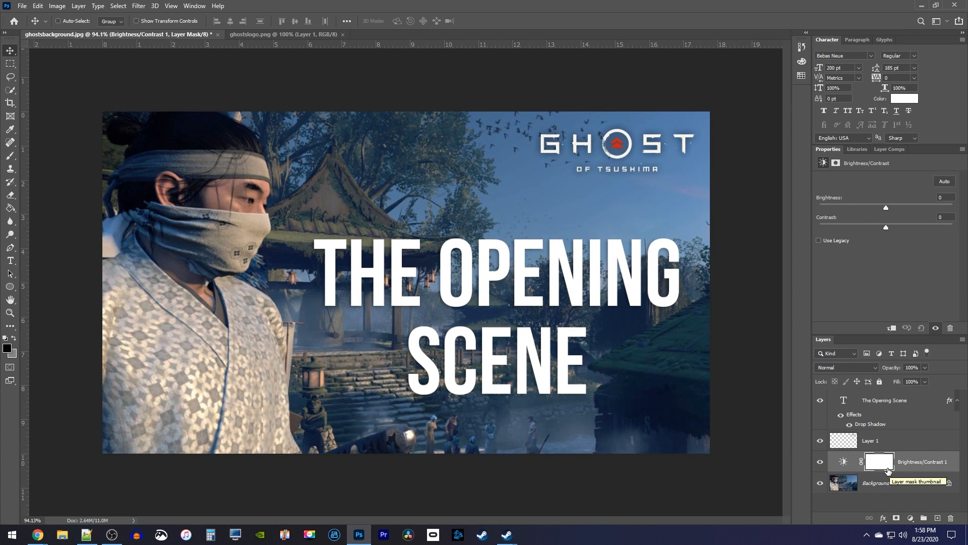
pyautogui.click(843, 462)
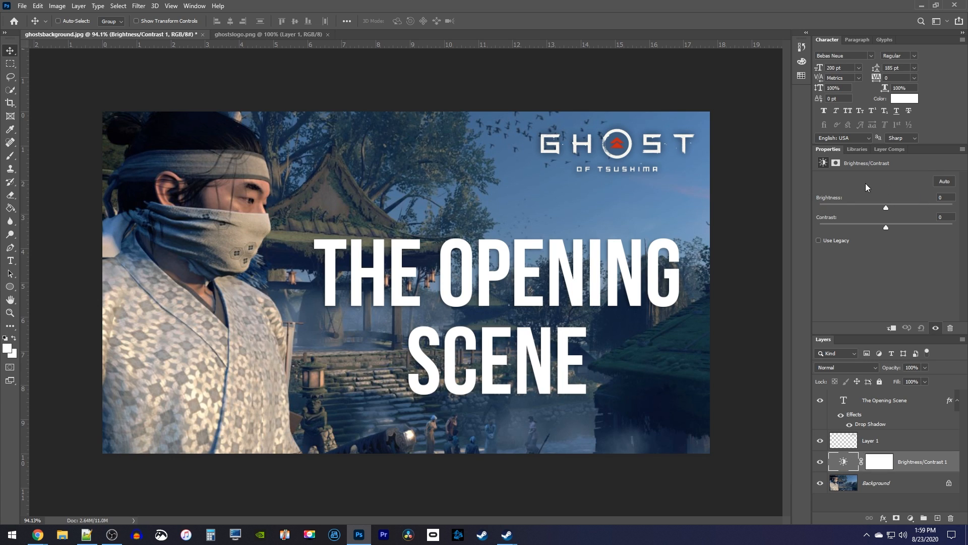
pyautogui.moveTo(886, 208)
pyautogui.mouseDown()
pyautogui.moveTo(861, 211)
pyautogui.moveTo(873, 210)
pyautogui.mouseUp()
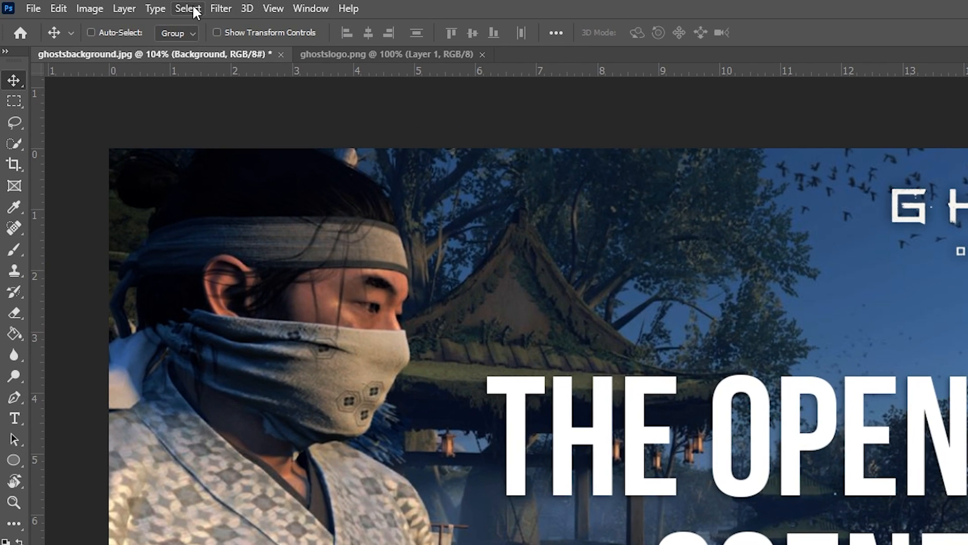
# Step: Select the man with Select Subject and add the missed areas of his robe with the Quick Selection tool
pyautogui.click(188, 9)
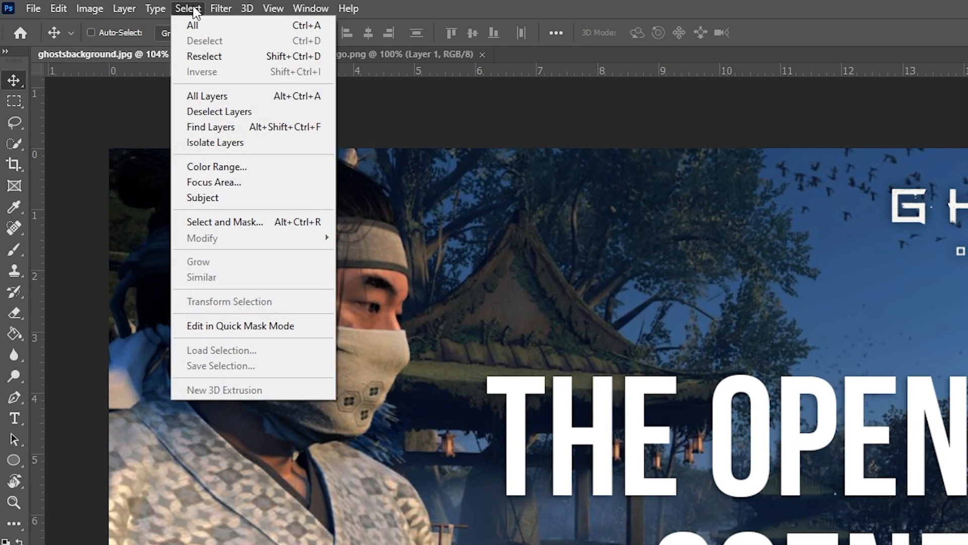
pyautogui.click(234, 197)
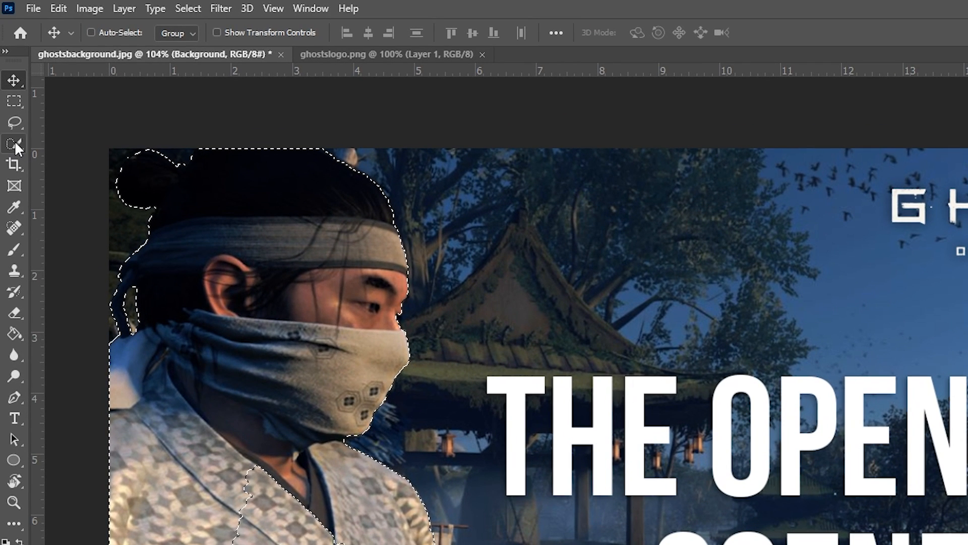
pyautogui.click(15, 144)
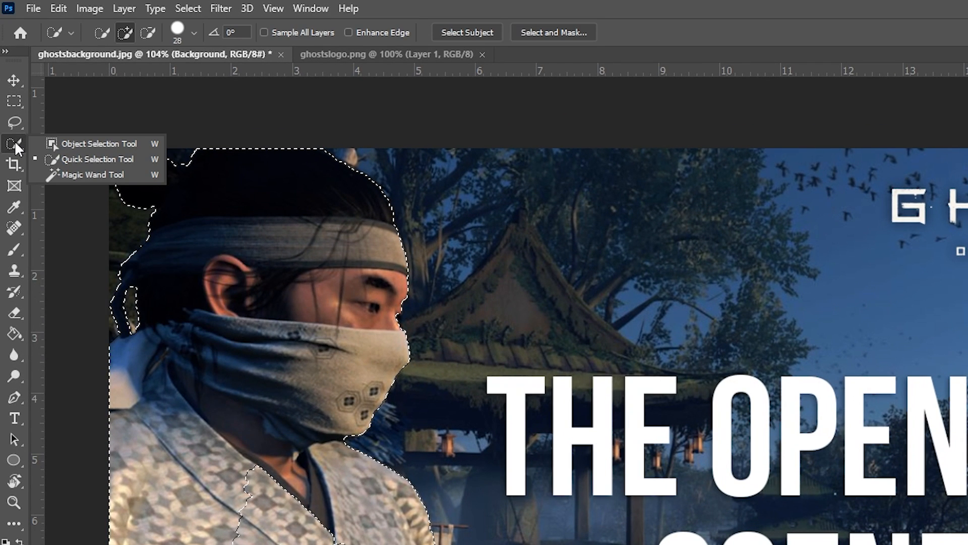
pyautogui.click(102, 158)
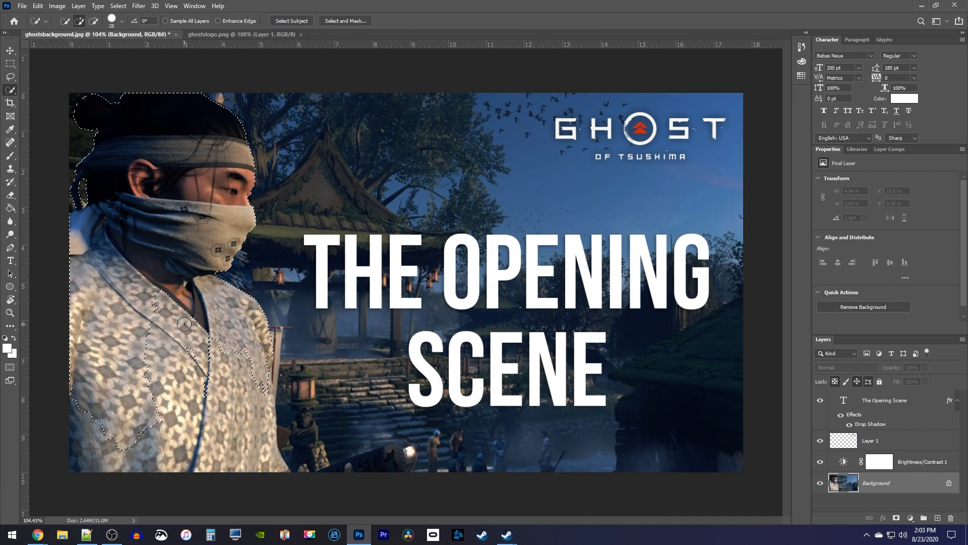
pyautogui.moveTo(184, 324)
pyautogui.mouseDown()
pyautogui.moveTo(159, 357)
pyautogui.moveTo(170, 281)
pyautogui.moveTo(162, 412)
pyautogui.moveTo(146, 460)
pyautogui.mouseUp()
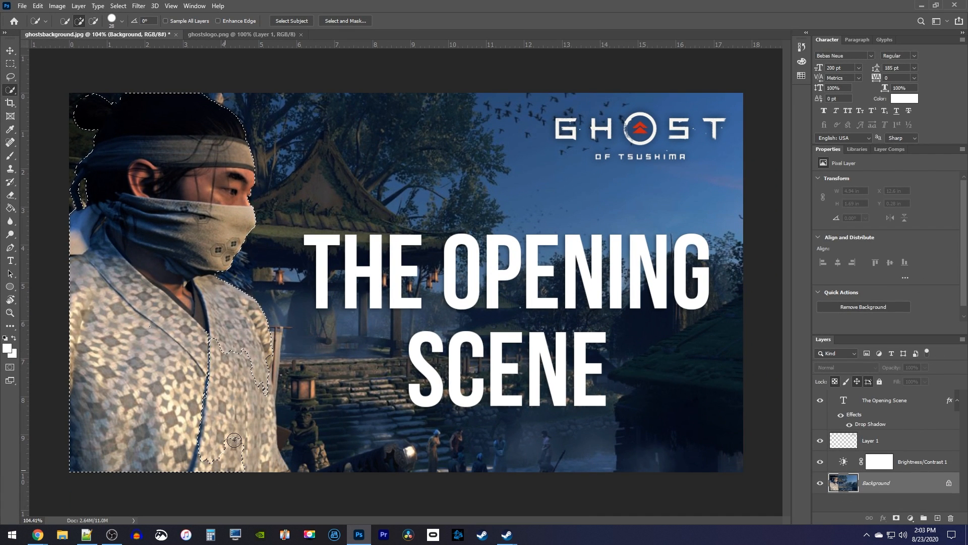
pyautogui.click(231, 385)
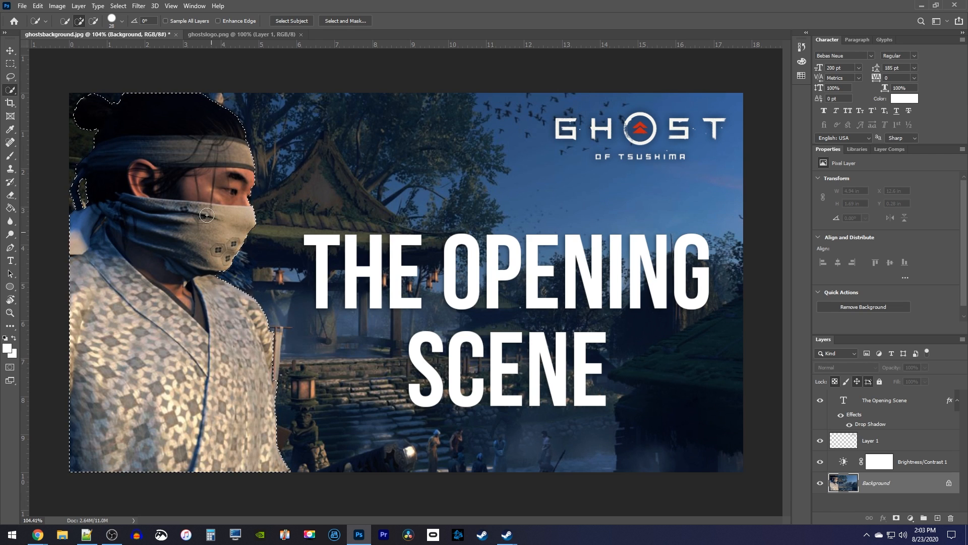
# Step: Subtract the stray background strip beside the man's sleeve from the selection with the Lasso tool
pyautogui.click(10, 77)
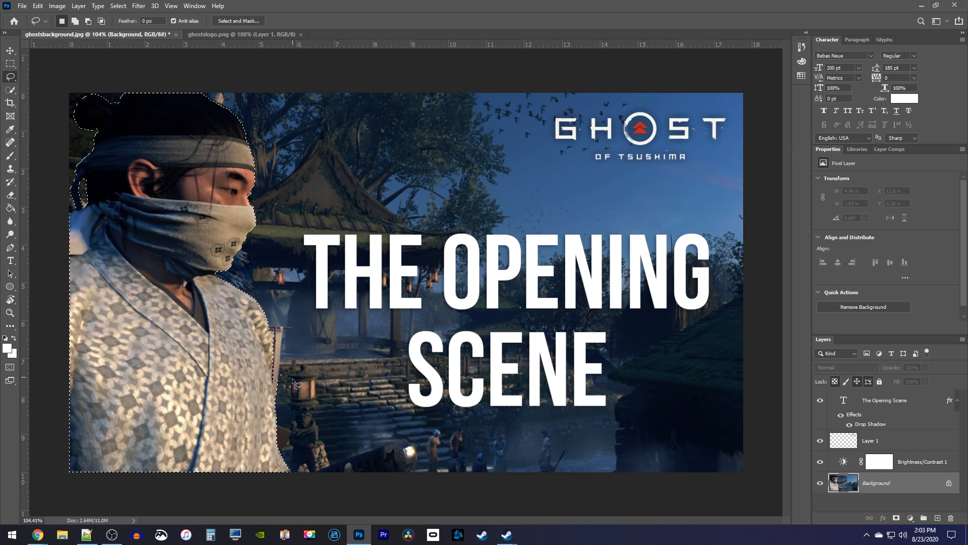
pyautogui.scroll(4, 300, 378)
pyautogui.scroll(3, 258, 429)
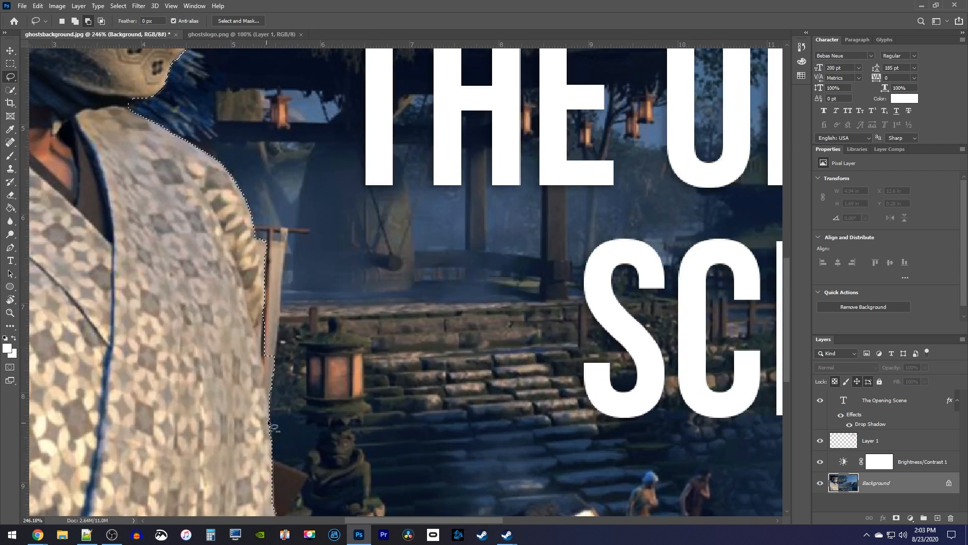
pyautogui.moveTo(269, 385)
pyautogui.mouseDown()
pyautogui.moveTo(271, 345)
pyautogui.moveTo(290, 399)
pyautogui.moveTo(278, 403)
pyautogui.moveTo(279, 336)
pyautogui.mouseUp()
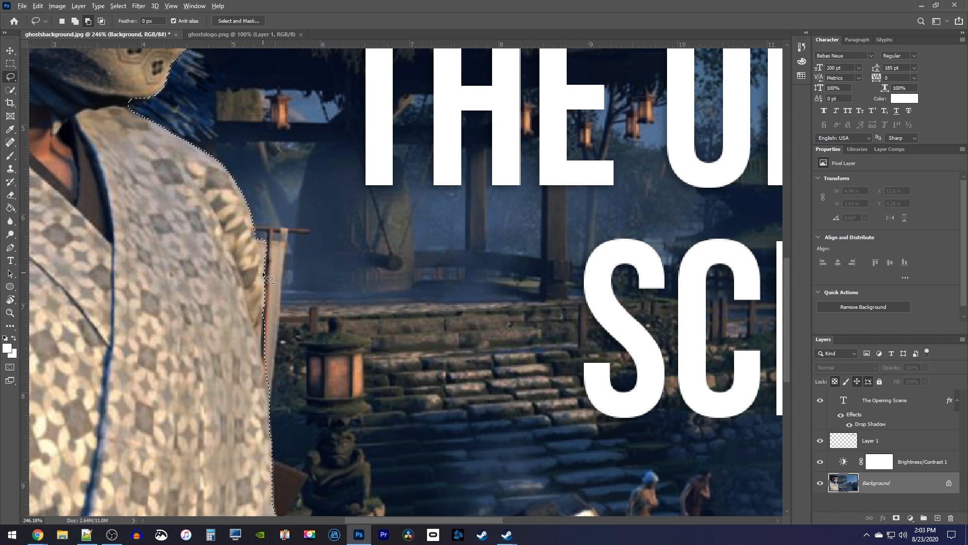
pyautogui.moveTo(267, 273)
pyautogui.mouseDown()
pyautogui.moveTo(258, 228)
pyautogui.moveTo(267, 275)
pyautogui.mouseUp()
pyautogui.scroll(-6, 293, 307)
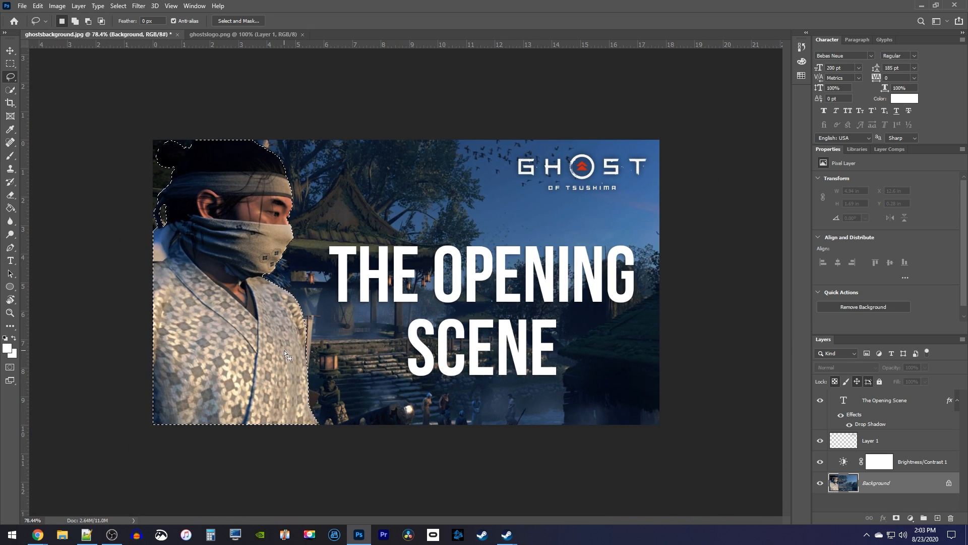
# Step: Smooth the man's selection edge in Select and Mask and copy the selected man to a new layer
pyautogui.rightClick(232, 300)
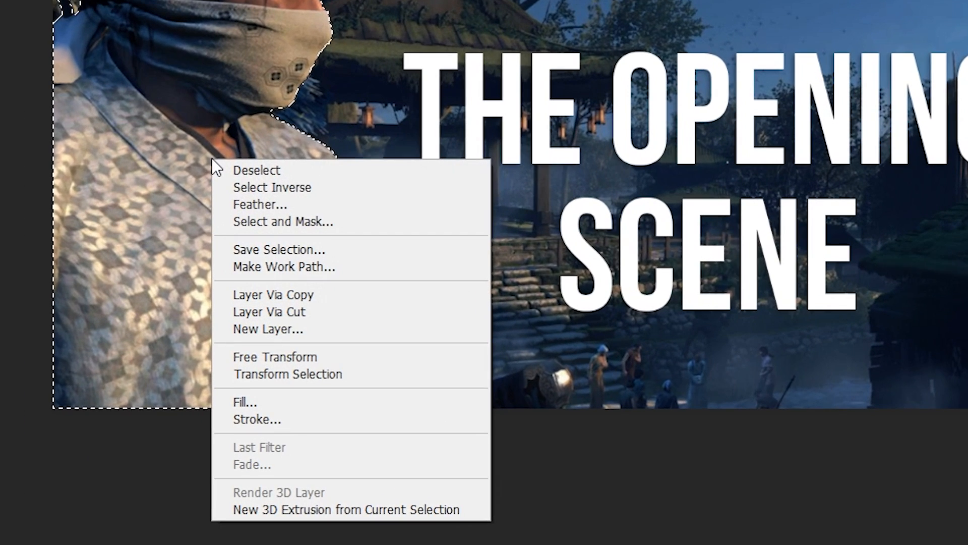
pyautogui.click(293, 222)
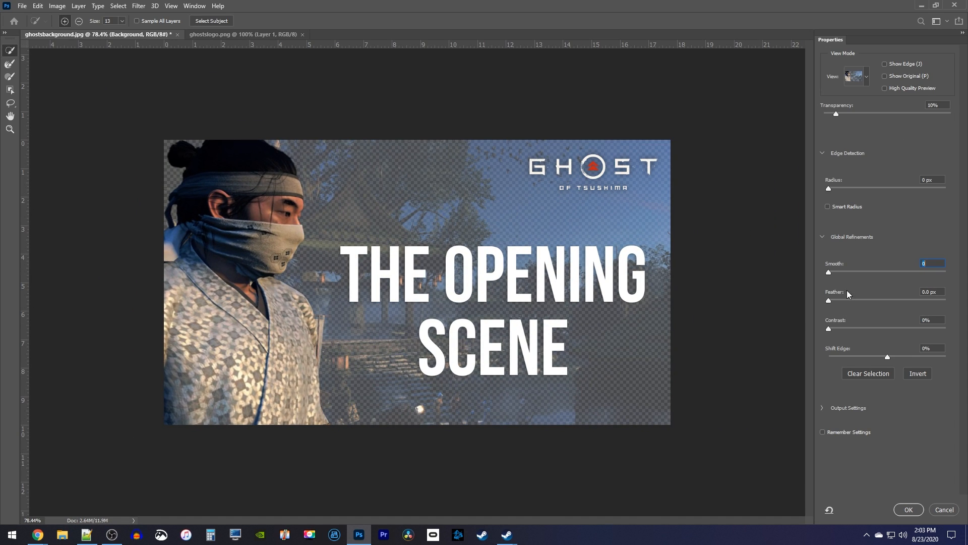
pyautogui.moveTo(828, 272); pyautogui.dragTo(936, 276)
pyautogui.click(908, 509)
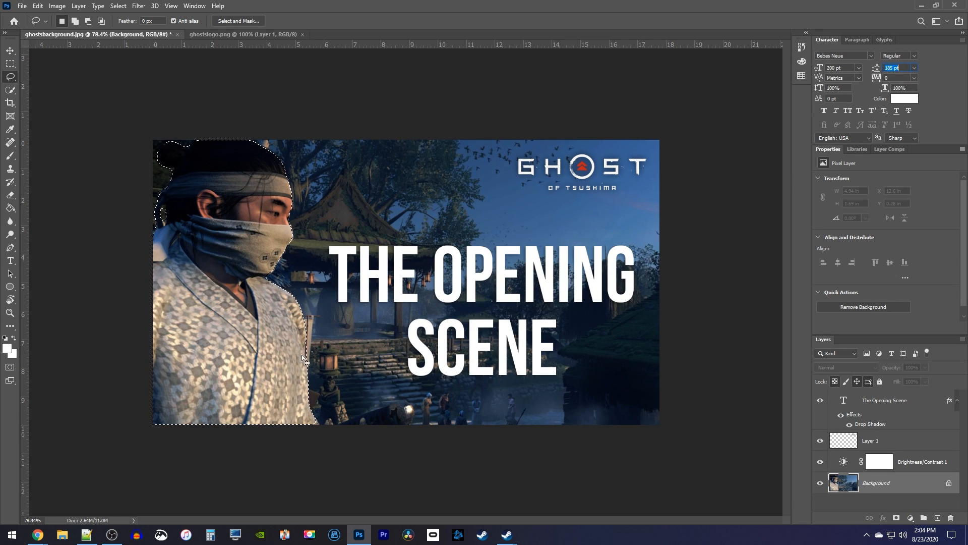
pyautogui.rightClick(211, 317)
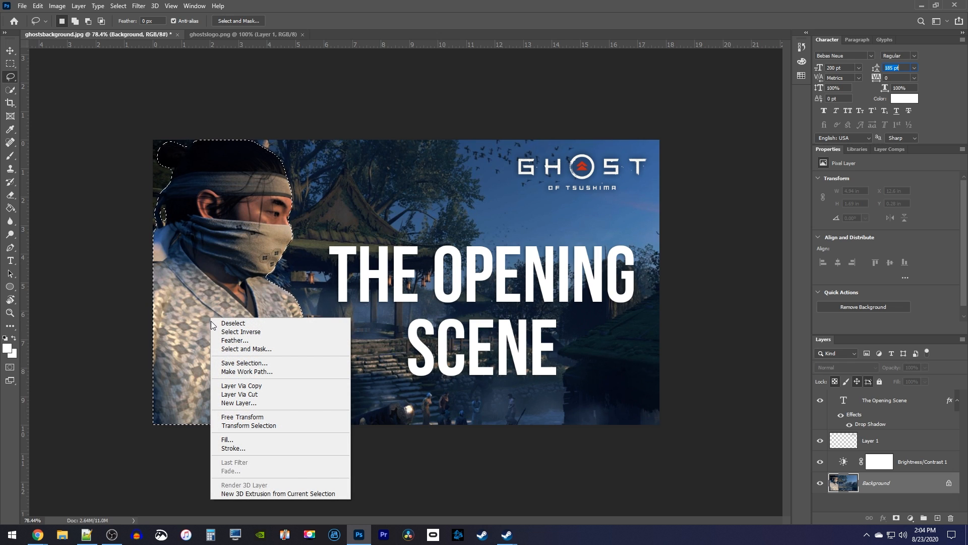
pyautogui.click(264, 386)
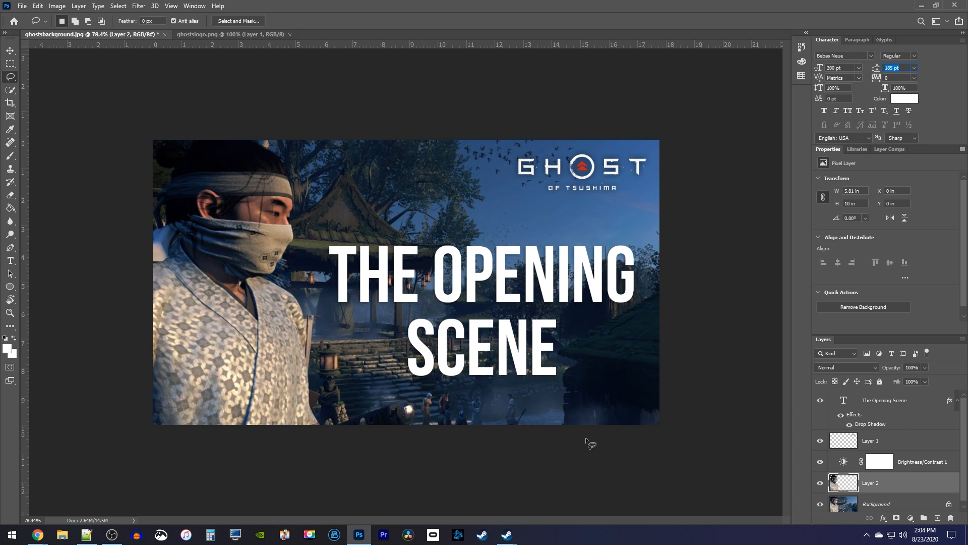
# Step: Add a white (ffffff) 9 px stroke positioned outside to the layer with the cut-out man
pyautogui.doubleClick(924, 484)
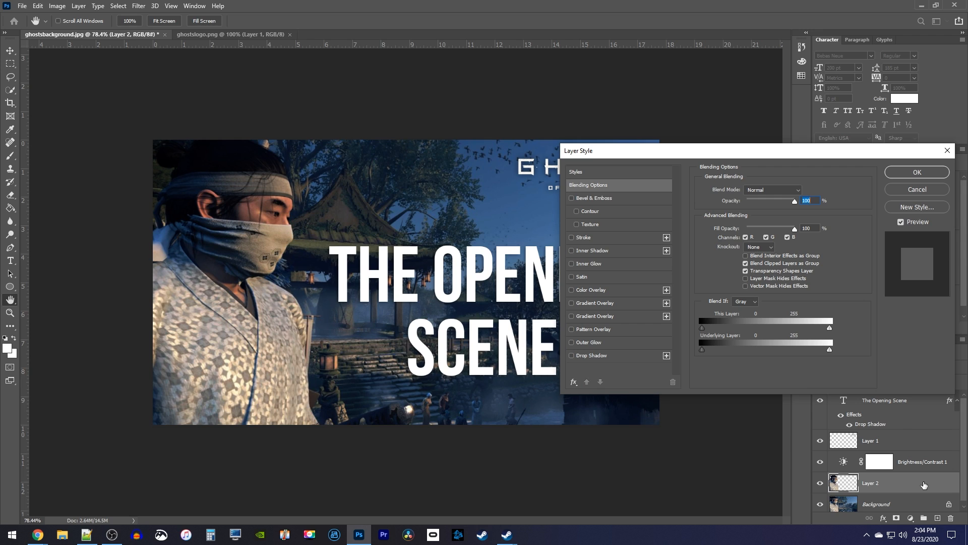
pyautogui.click(591, 237)
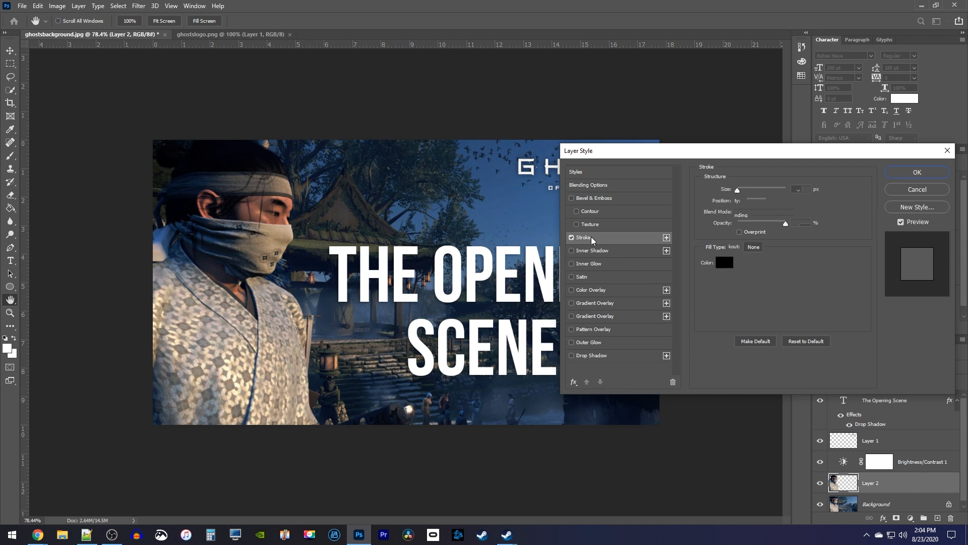
pyautogui.click(724, 263)
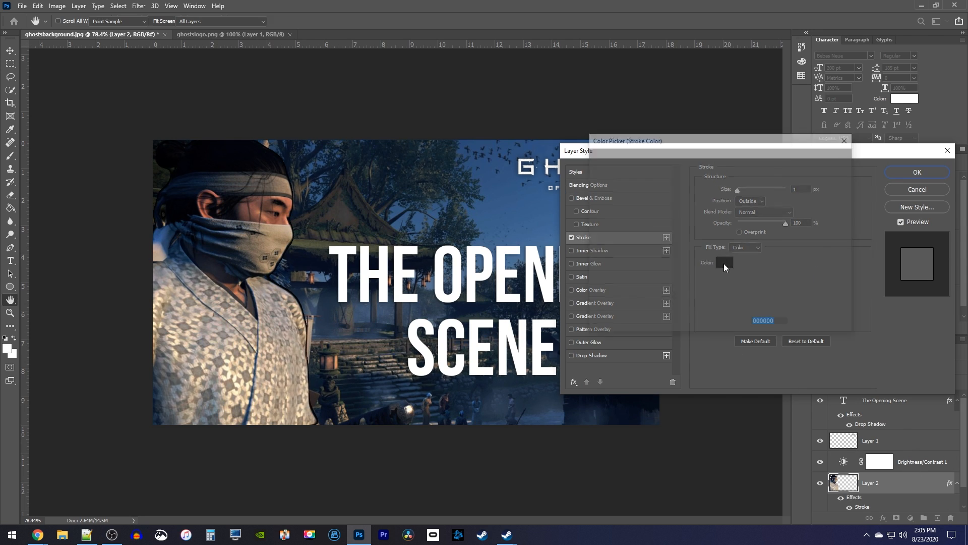
pyautogui.write('ffffff')
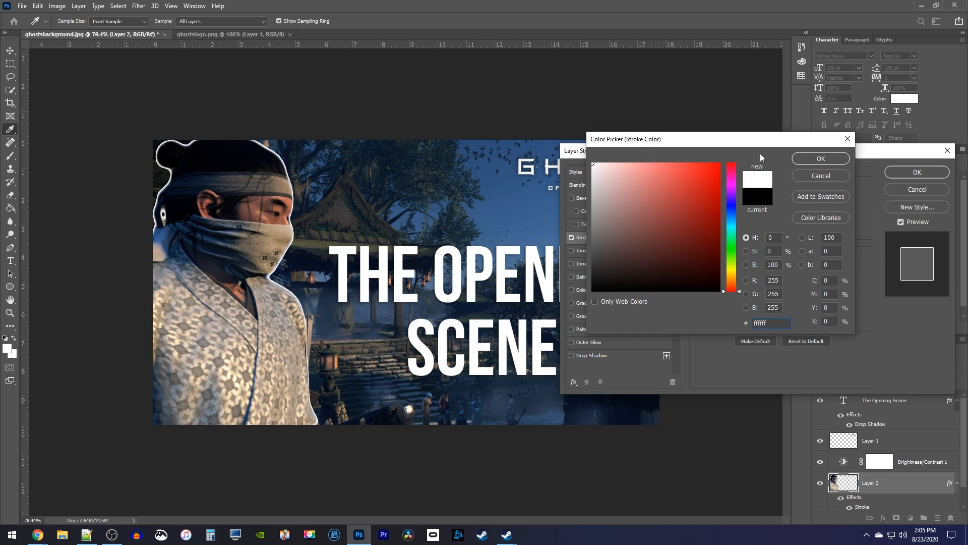
pyautogui.click(805, 157)
pyautogui.moveTo(736, 189); pyautogui.dragTo(742, 191)
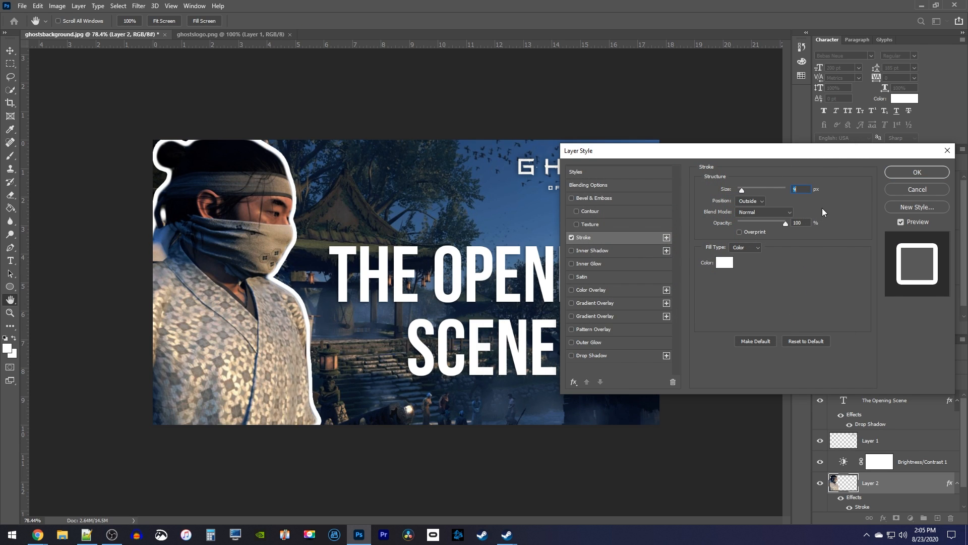
pyautogui.click(748, 203)
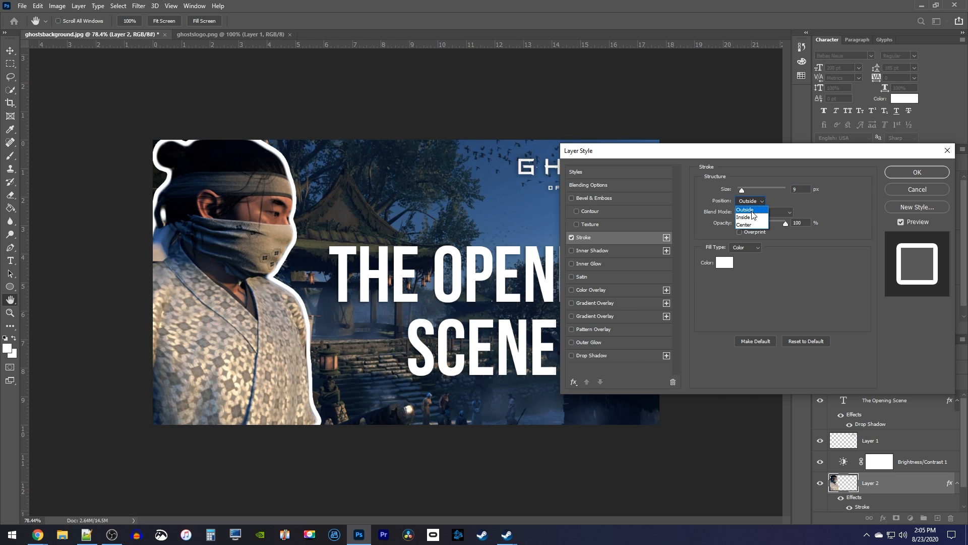
pyautogui.click(751, 211)
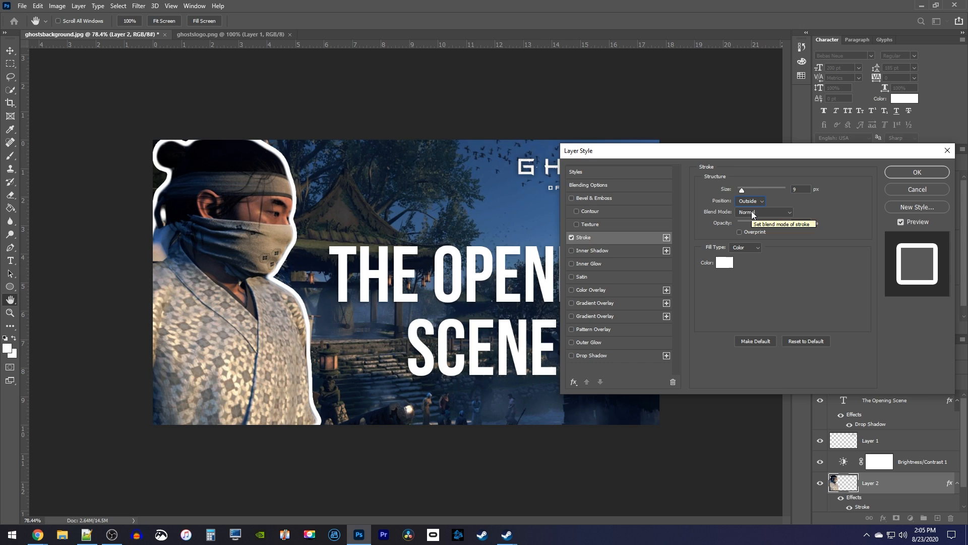
# Step: Add a white outer glow to the man's layer with Screen blending, 77% opacity, 43 px size and 36% range
pyautogui.click(578, 343)
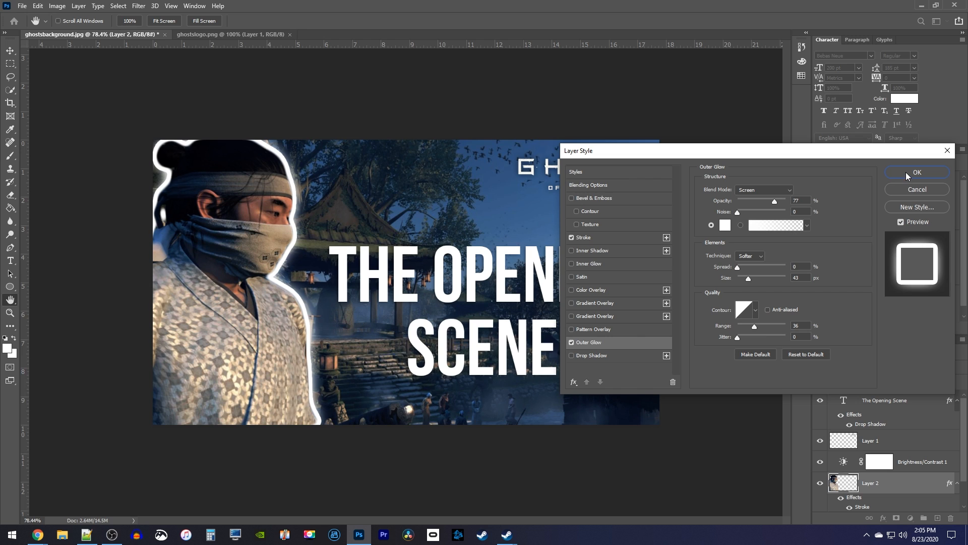
pyautogui.click(905, 172)
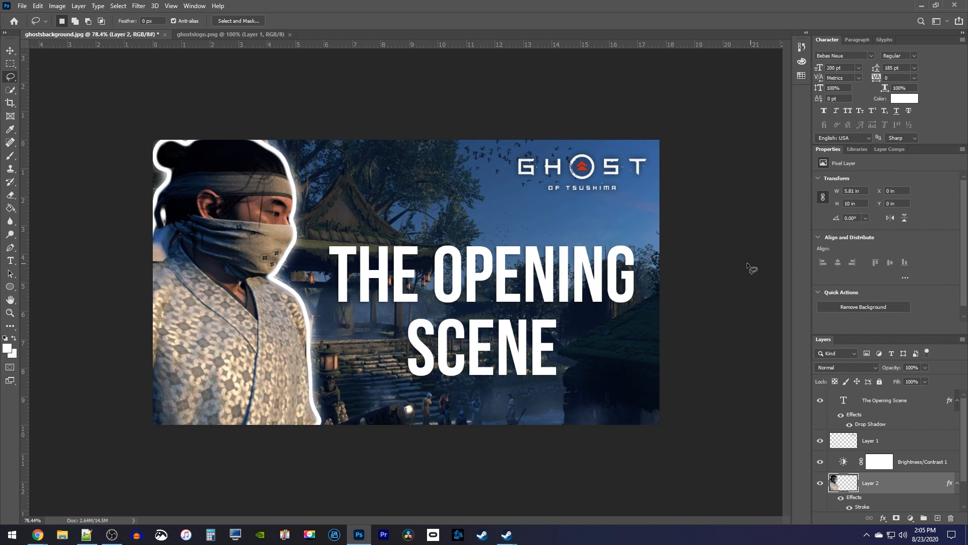
pyautogui.scroll(-20, 667, 257)
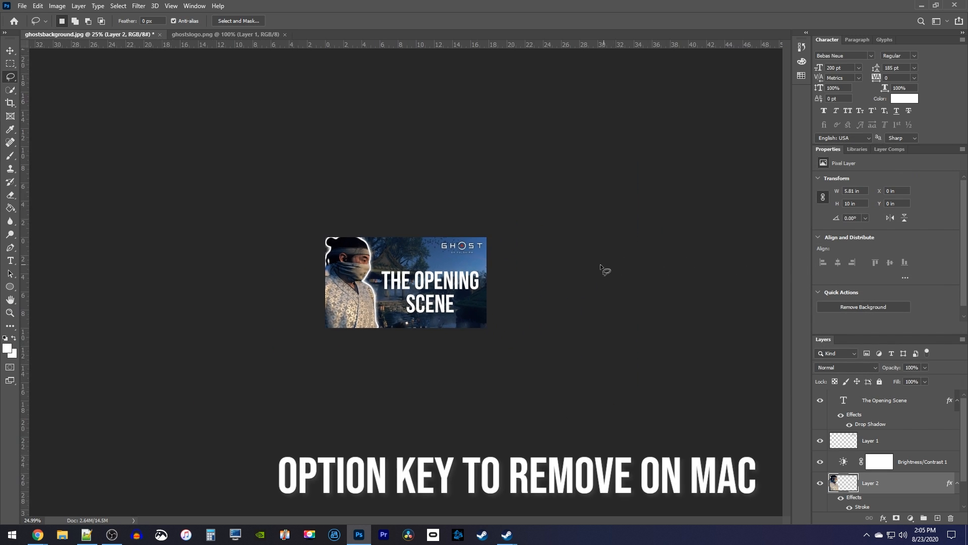
pyautogui.scroll(10, 480, 283)
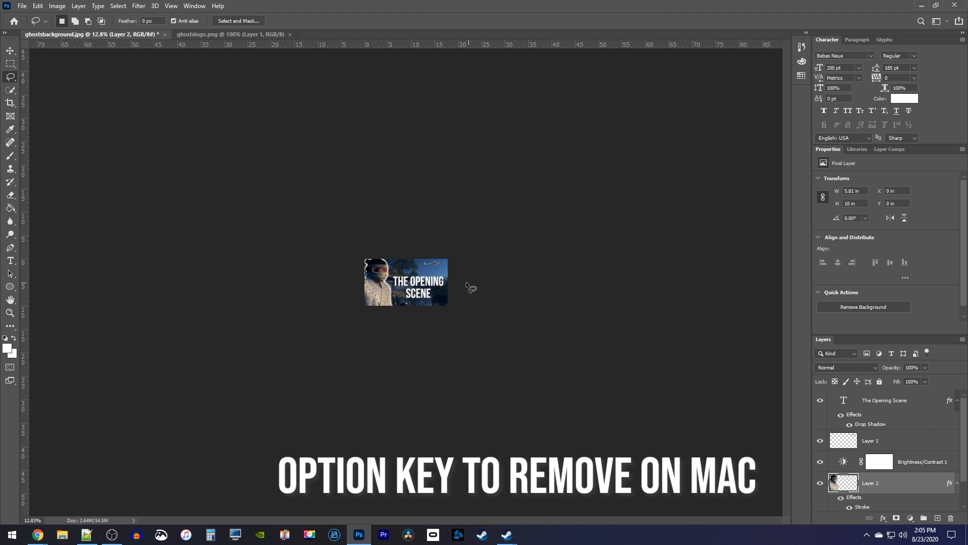
pyautogui.scroll(3, 510, 289)
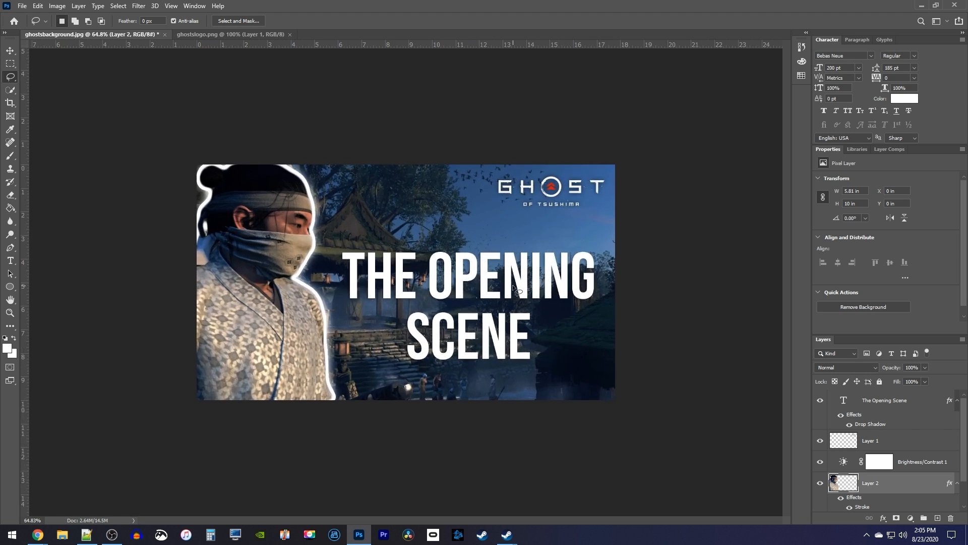